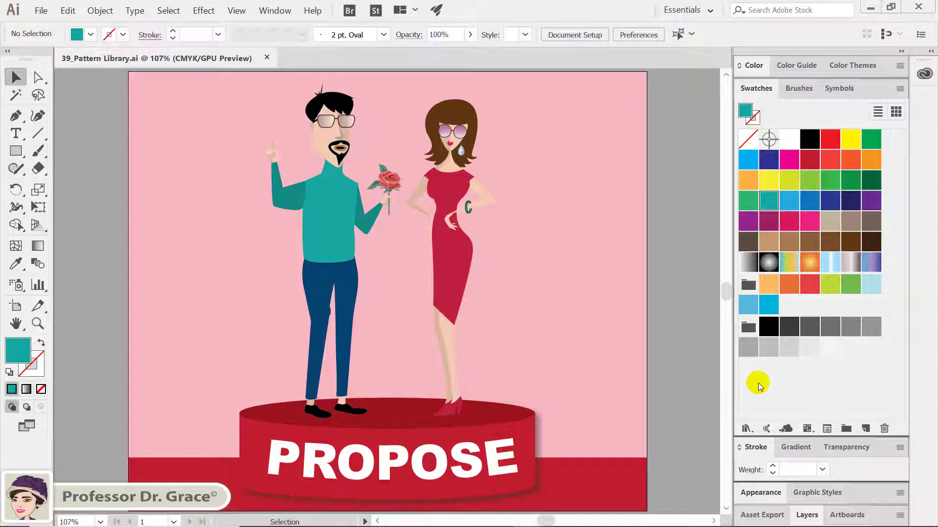
Step: Open the Basic Graphics_Dots pattern library and position its panel over the canvas
{"action": "left_click", "coordinate": [746, 429]}
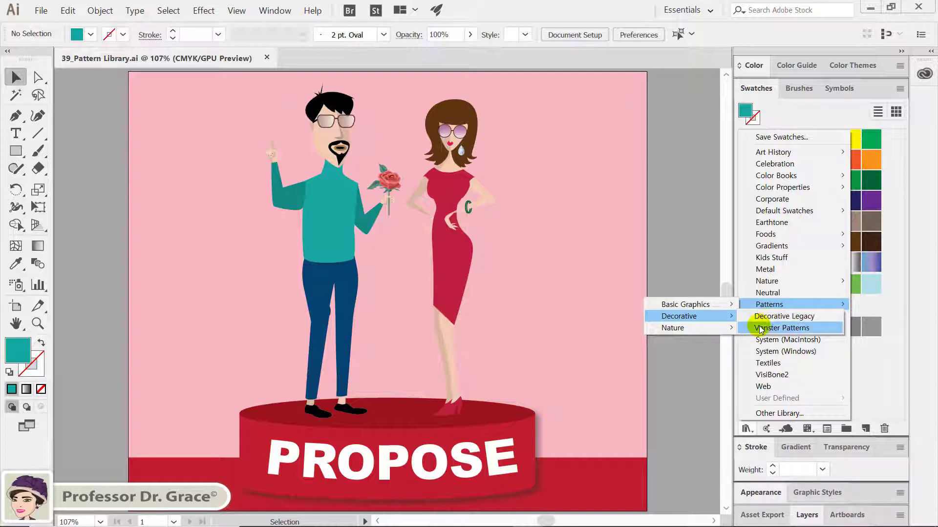
{"action": "mouse_move", "coordinate": [767, 292]}
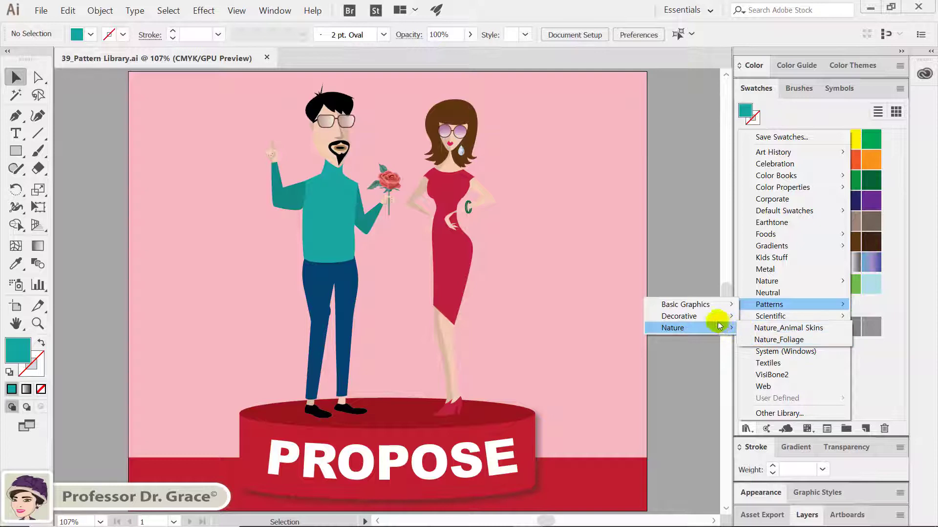
{"action": "mouse_move", "coordinate": [685, 304]}
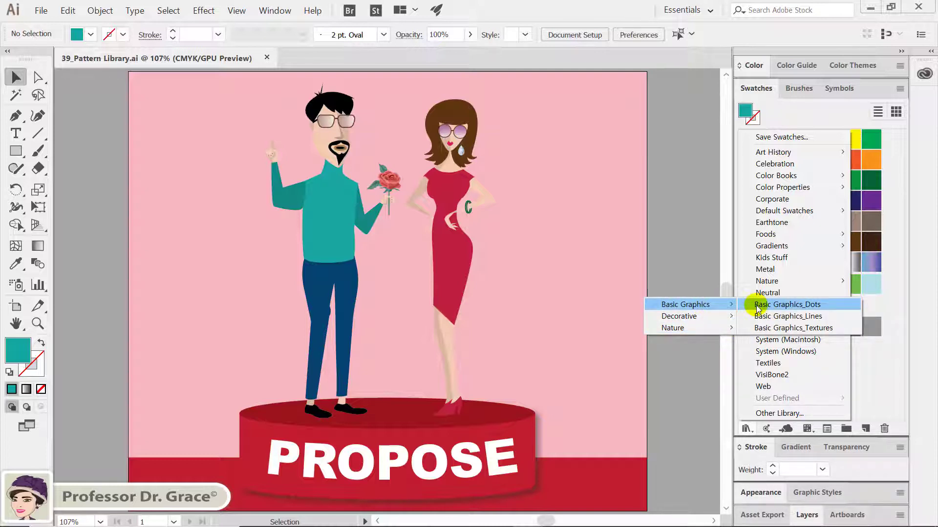
{"action": "left_click", "coordinate": [756, 306]}
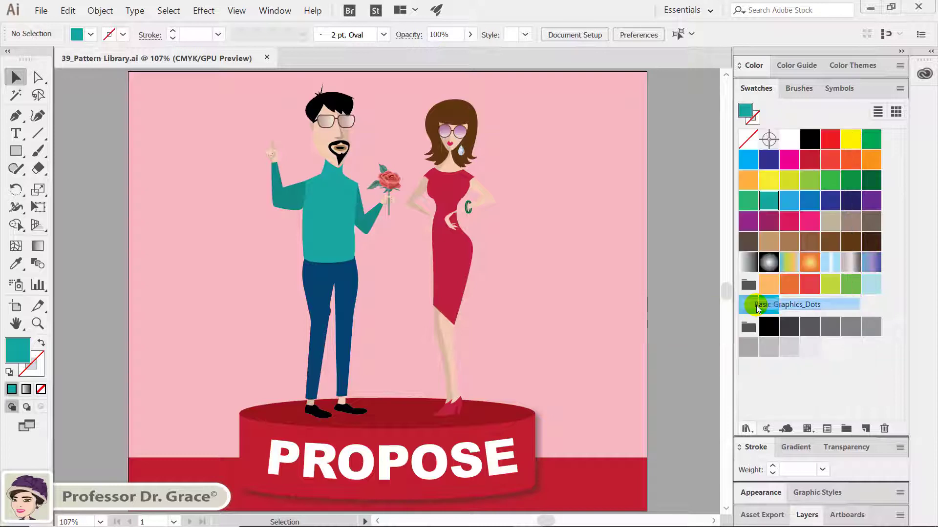
{"action": "left_click_drag", "start_coordinate": [530, 242], "coordinate": [597, 86]}
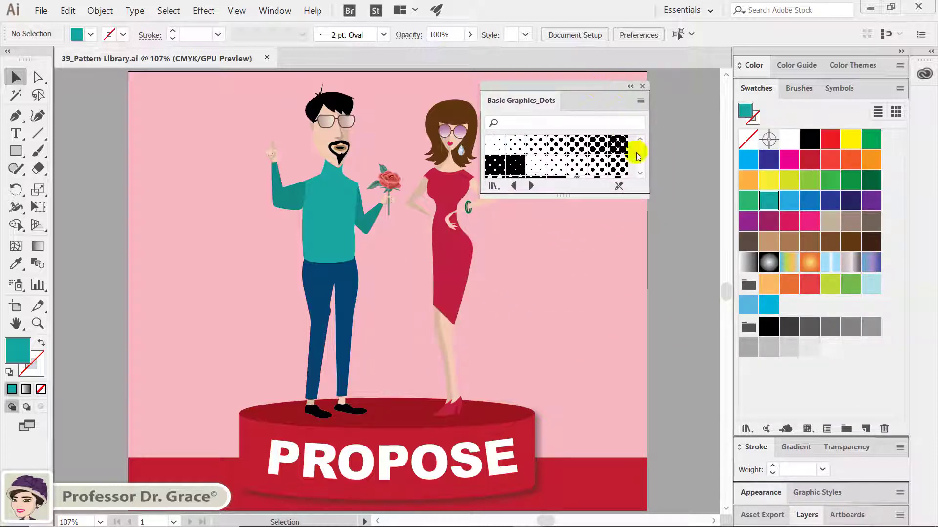
Step: Show Basic Graphics_Dots as large thumbnails, widen the panel, and move it lower beside the woman
{"action": "left_click", "coordinate": [640, 102]}
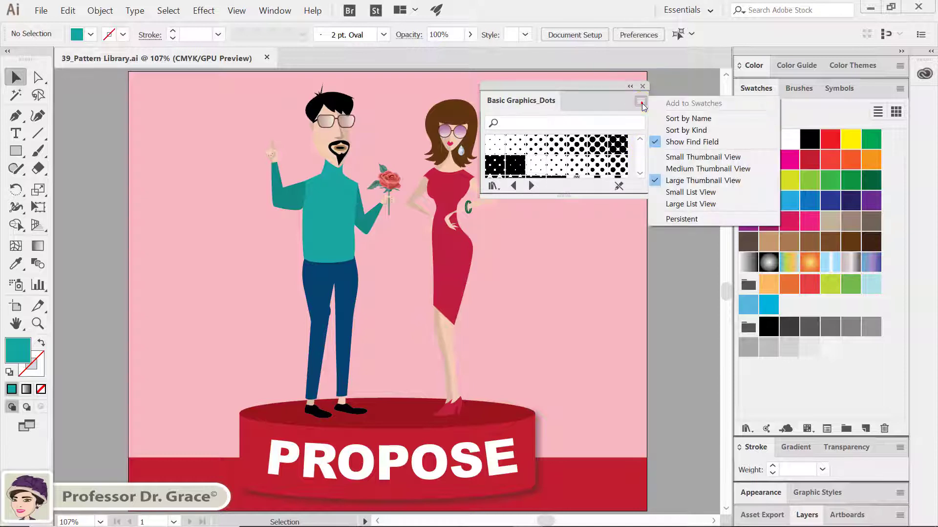
{"action": "left_click", "coordinate": [696, 181]}
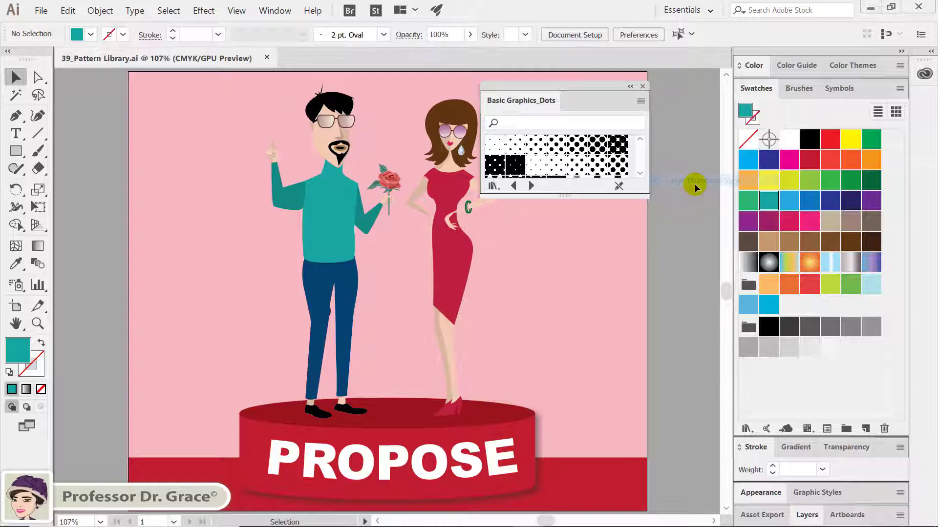
{"action": "left_click", "coordinate": [648, 196]}
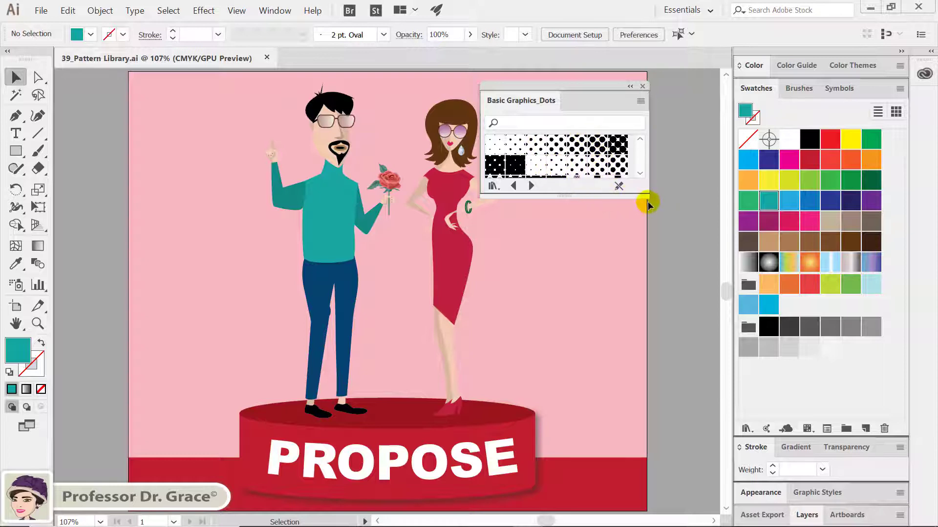
{"action": "mouse_move", "coordinate": [647, 198]}
{"action": "left_mouse_down"}
{"action": "mouse_move", "coordinate": [680, 219]}
{"action": "mouse_move", "coordinate": [679, 251]}
{"action": "mouse_move", "coordinate": [688, 252]}
{"action": "left_mouse_up"}
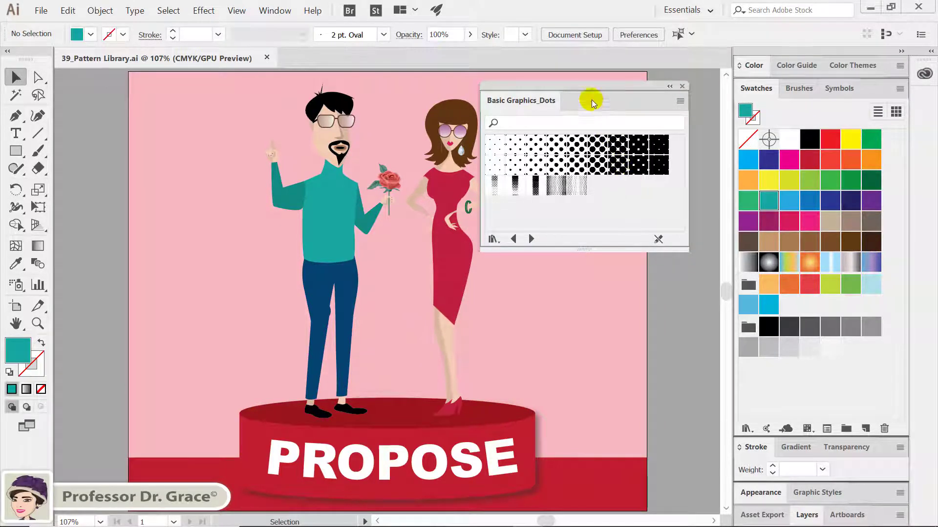
{"action": "left_click_drag", "start_coordinate": [593, 87], "coordinate": [621, 187]}
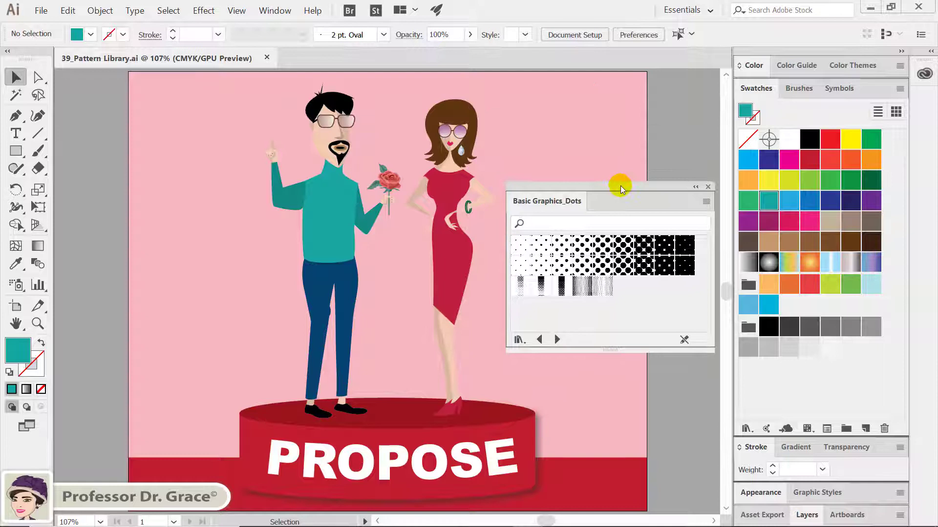
Step: Fill the pink background rectangle with the 6 dpi 10% dots swatch, then deselect
{"action": "left_click", "coordinate": [241, 255]}
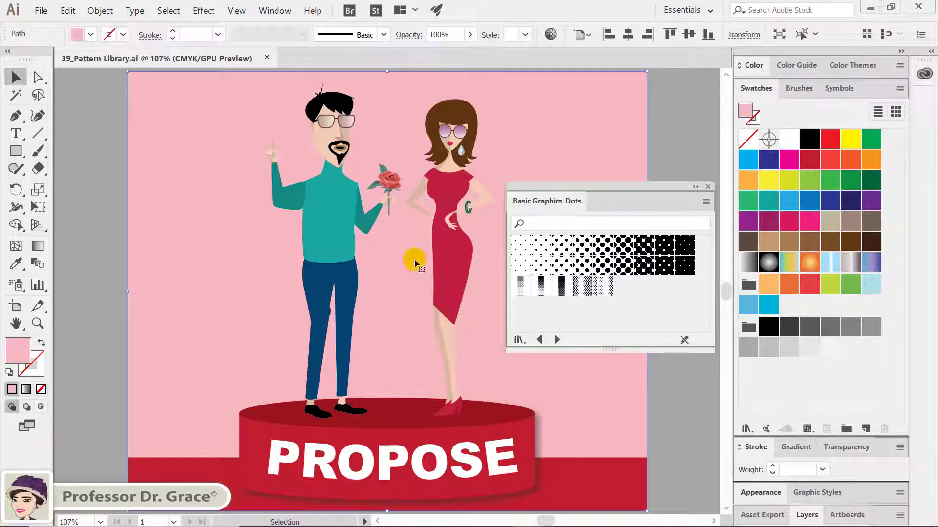
{"action": "left_click", "coordinate": [522, 268]}
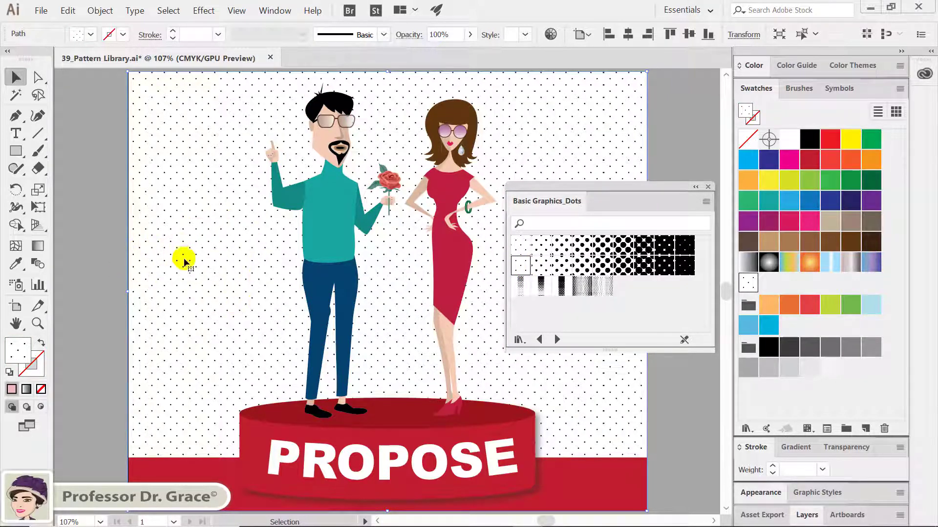
{"action": "left_click", "coordinate": [122, 251]}
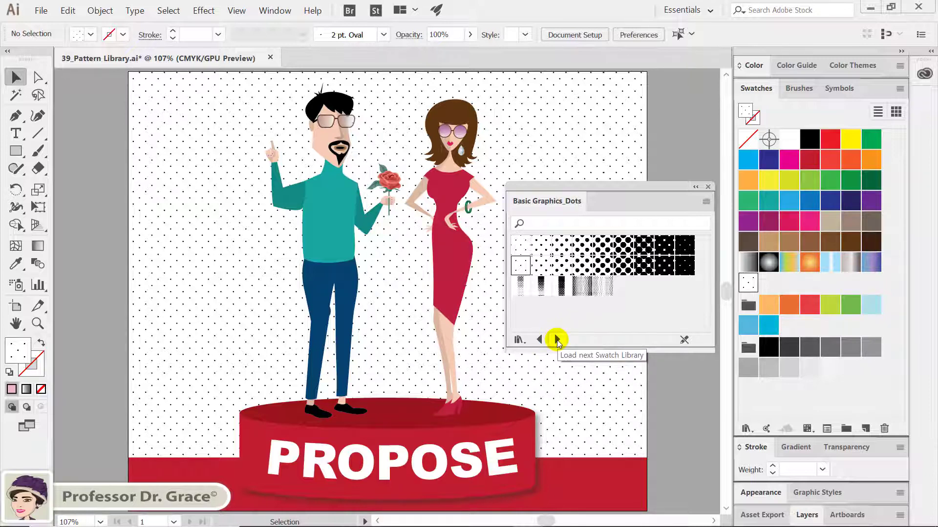
Step: Step past Basic Graphics_Lines and Textures to Decorative Legacy, and make the panel taller
{"action": "left_click", "coordinate": [556, 340]}
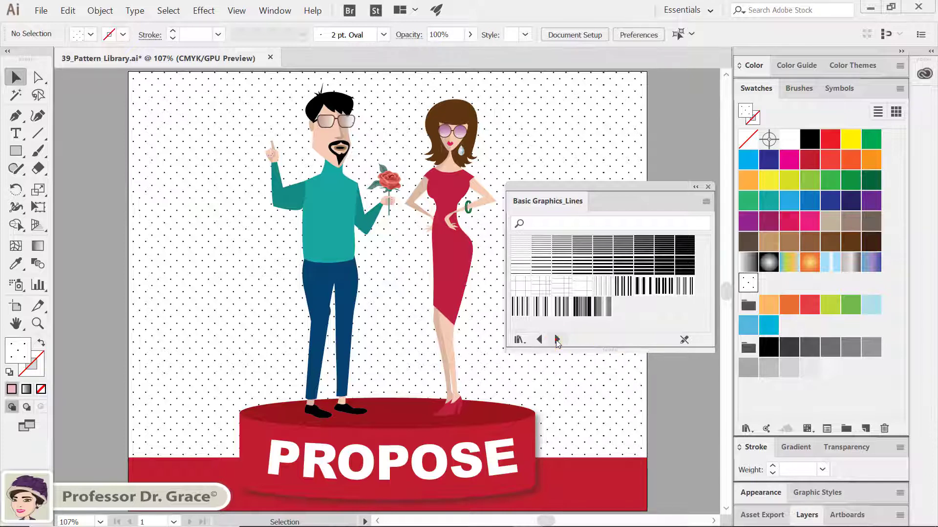
{"action": "left_click", "coordinate": [557, 340]}
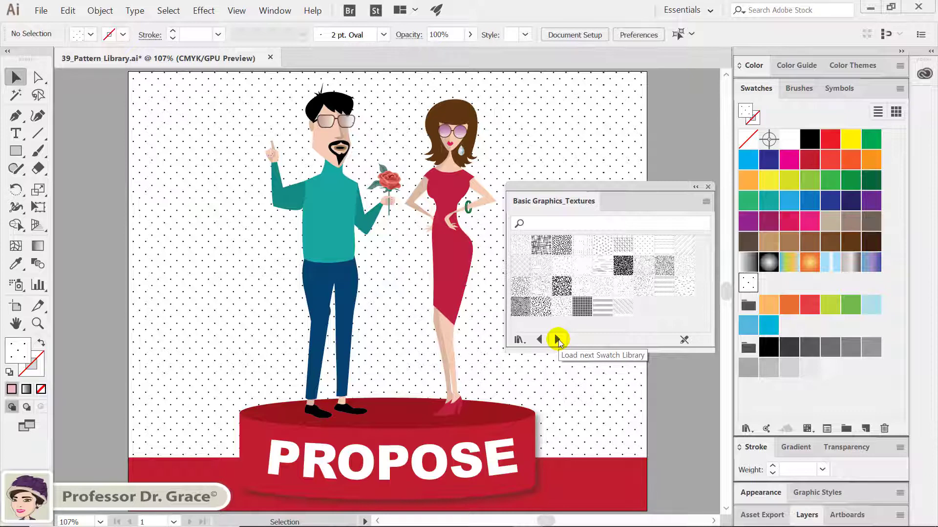
{"action": "left_click", "coordinate": [559, 339]}
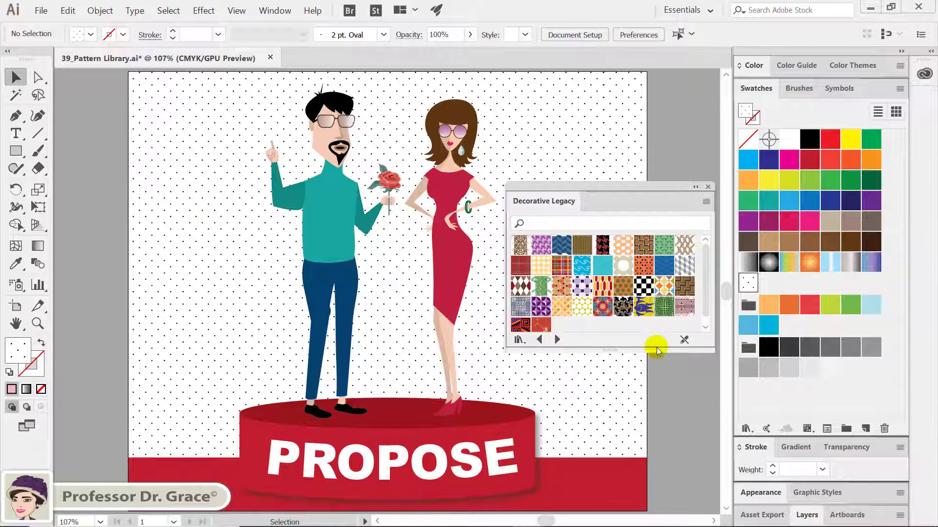
{"action": "left_click_drag", "start_coordinate": [711, 348], "coordinate": [711, 371]}
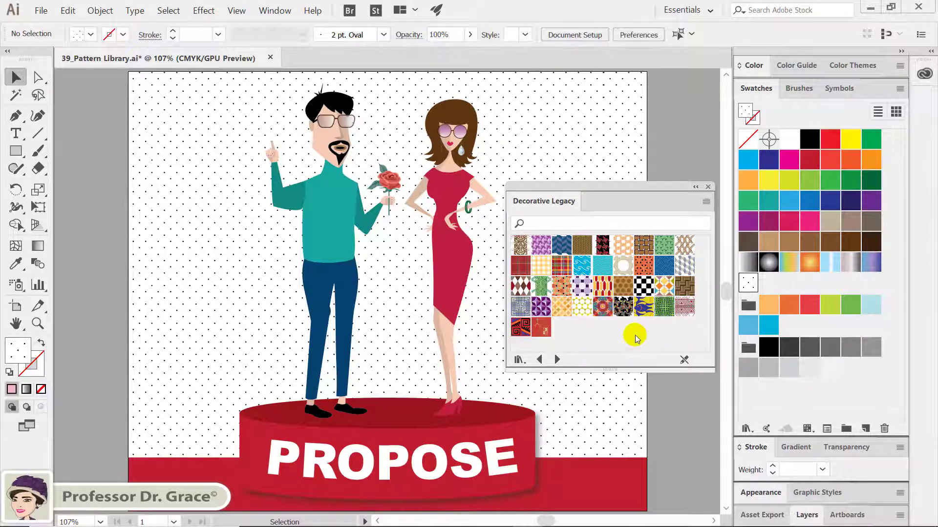
Step: Fill the man's teal sweater with Peruvian Color and advance the library to Vonster Patterns
{"action": "left_click", "coordinate": [329, 219]}
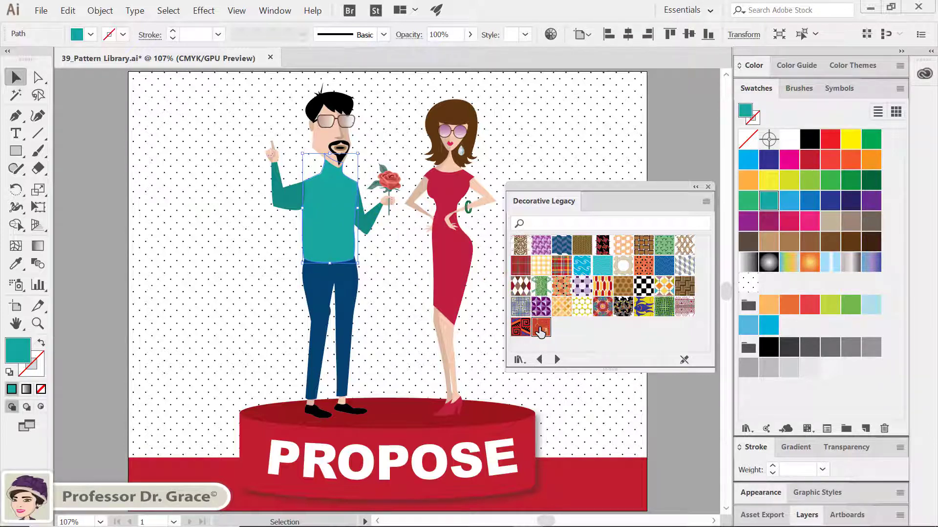
{"action": "left_click", "coordinate": [540, 328]}
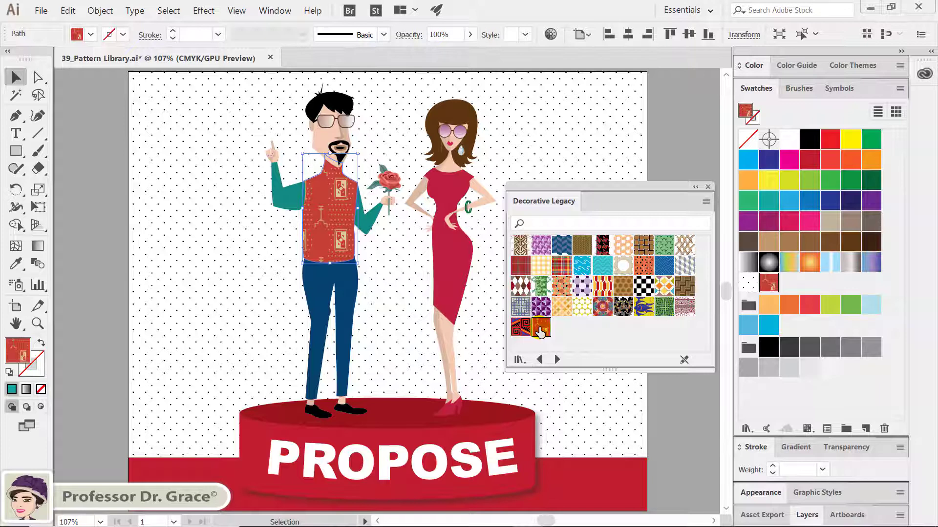
{"action": "left_click", "coordinate": [319, 217]}
{"action": "left_click", "coordinate": [557, 360]}
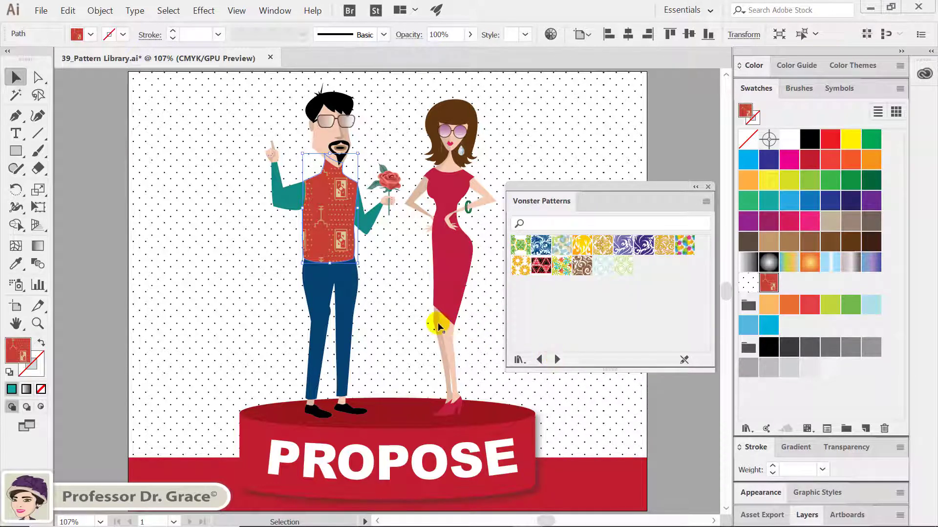
Step: Give the PROPOSE lettering a light floral Vonster pattern fill, then load Nature_Animal Skins
{"action": "left_click", "coordinate": [655, 403]}
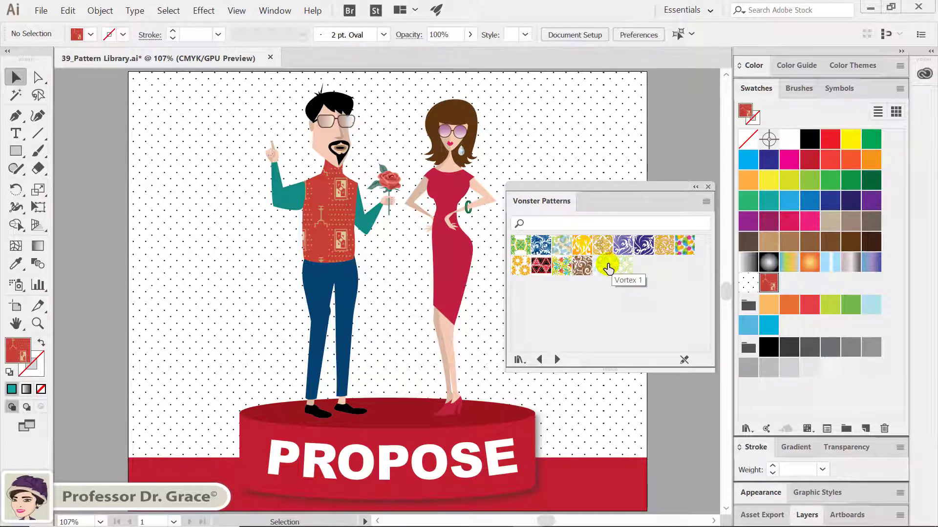
{"action": "left_click", "coordinate": [419, 463]}
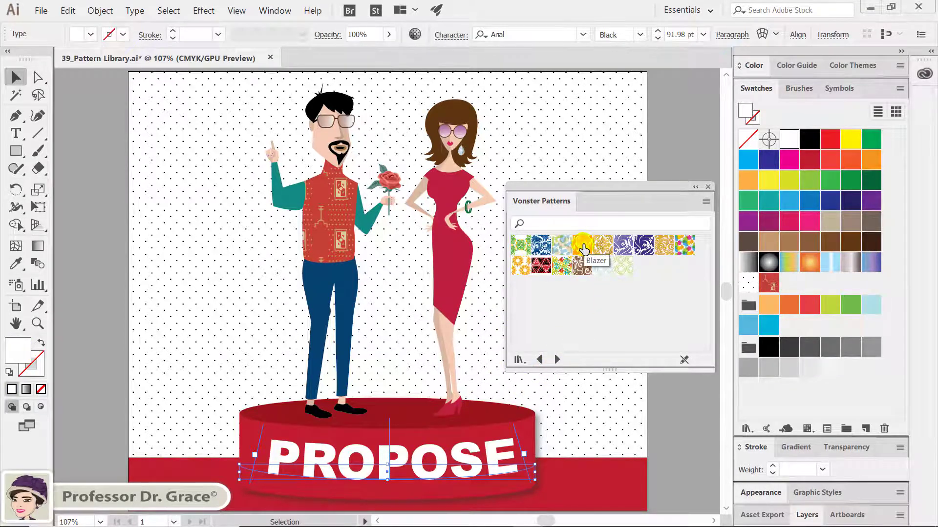
{"action": "left_click", "coordinate": [563, 245]}
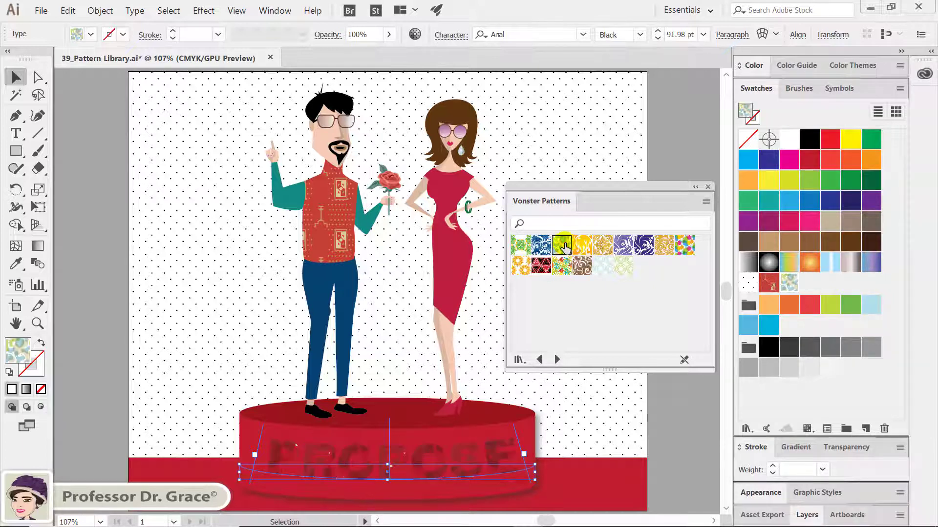
{"action": "left_click", "coordinate": [655, 413]}
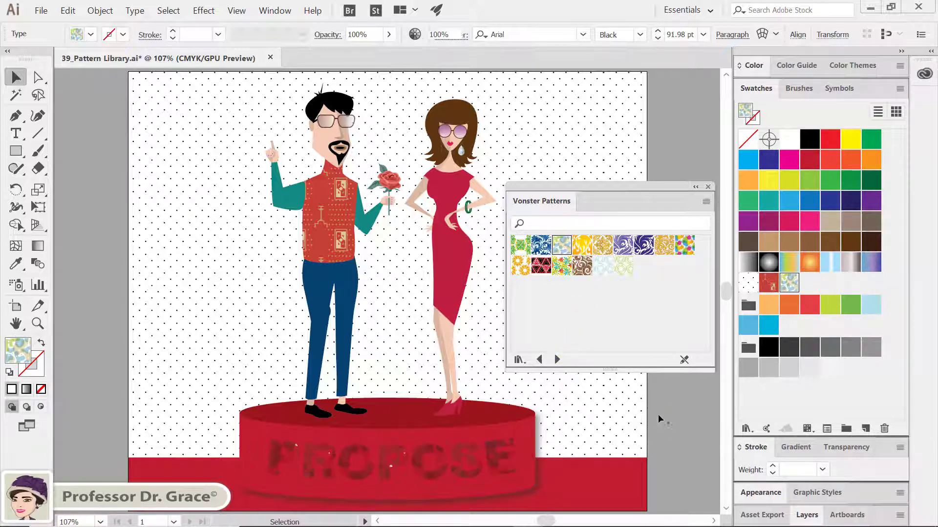
{"action": "left_click", "coordinate": [557, 359]}
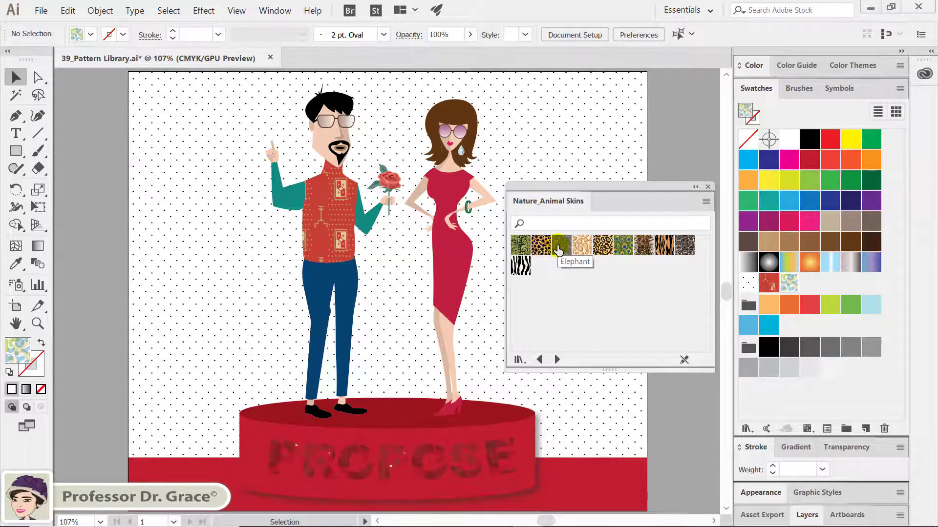
Step: Click through several swatches in the Nature_Animal Skins library
{"action": "left_click", "coordinate": [578, 252]}
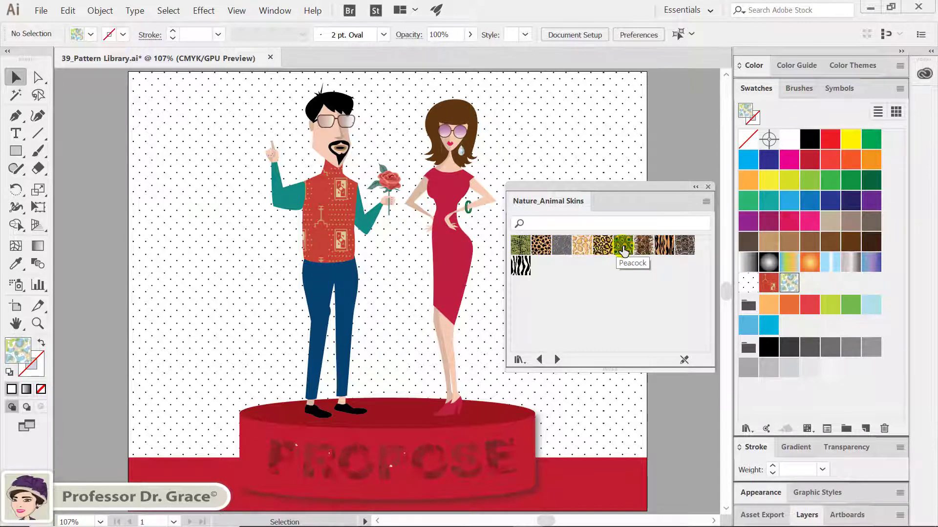
{"action": "left_click", "coordinate": [627, 250]}
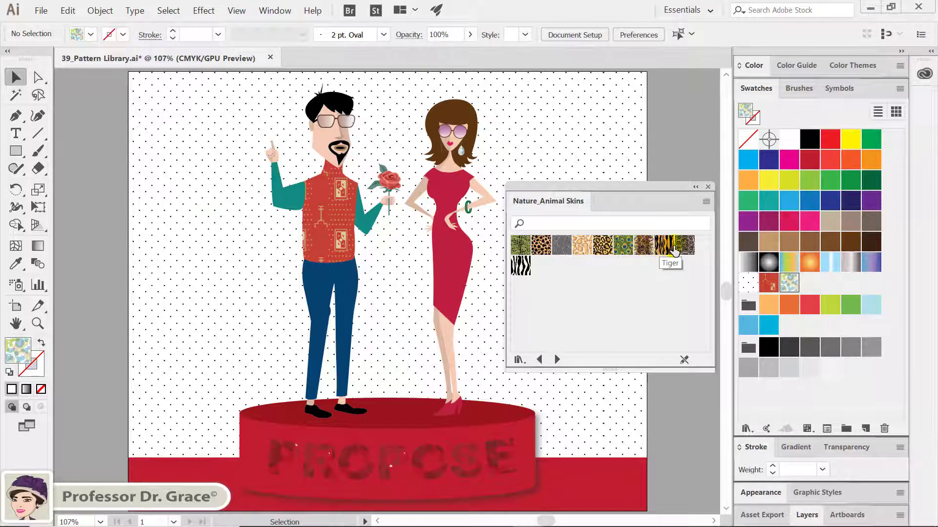
{"action": "left_click", "coordinate": [679, 250]}
{"action": "left_click", "coordinate": [522, 268]}
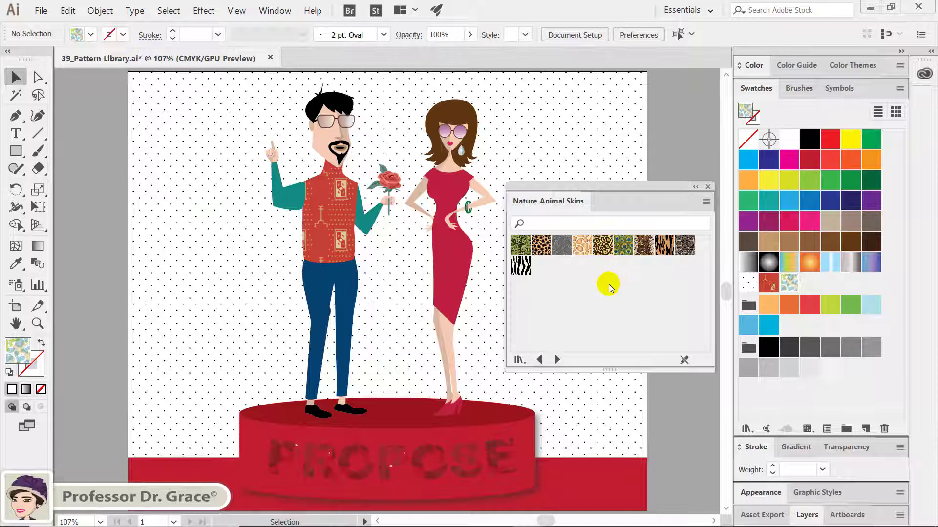
Step: Fill the woman's red dress with the Cheetah pattern, then load Nature_Foliage
{"action": "left_click", "coordinate": [457, 282]}
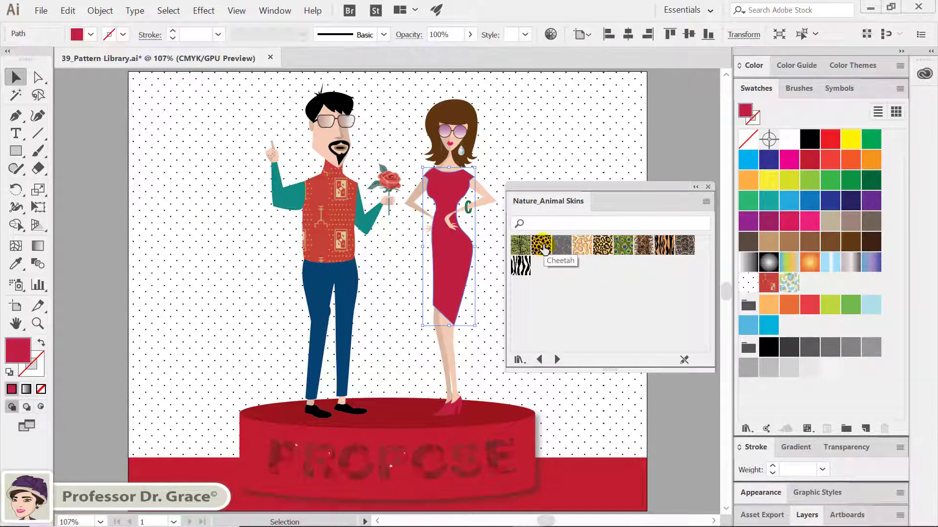
{"action": "left_click", "coordinate": [543, 245]}
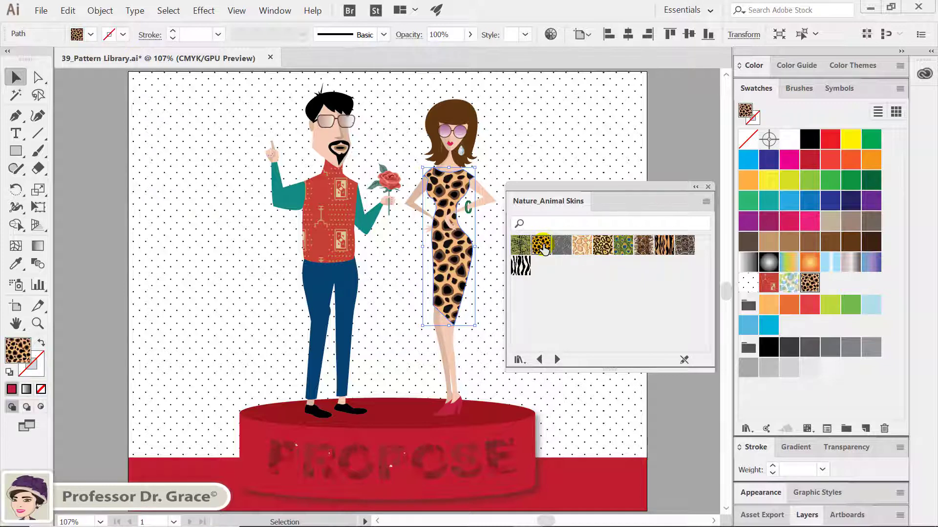
{"action": "left_click", "coordinate": [664, 425]}
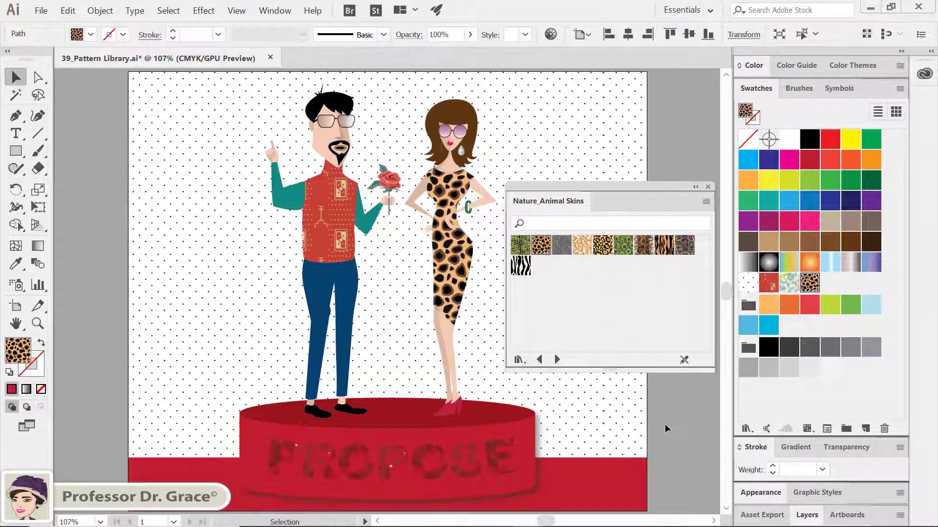
{"action": "left_click", "coordinate": [557, 361]}
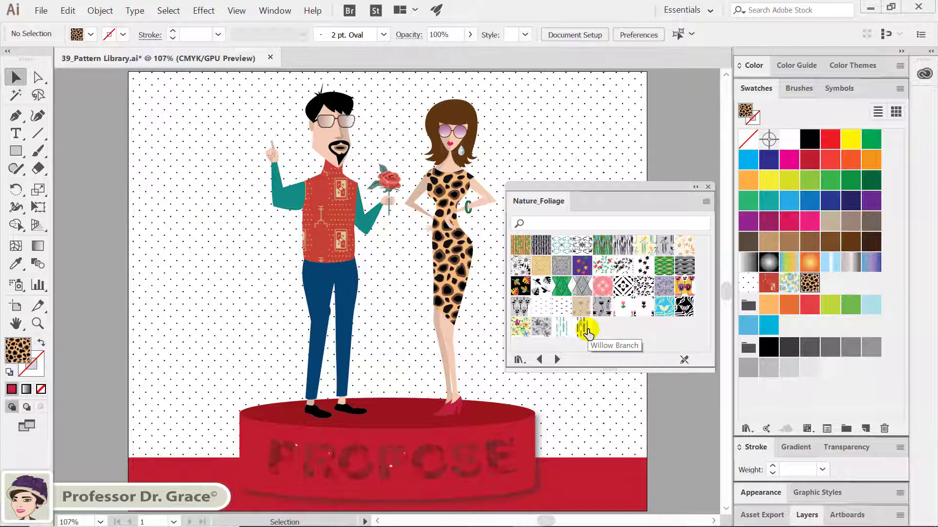
Step: Fill the red bottom band with Wild Flowers Color, then close the Nature_Foliage library
{"action": "left_click", "coordinate": [589, 479]}
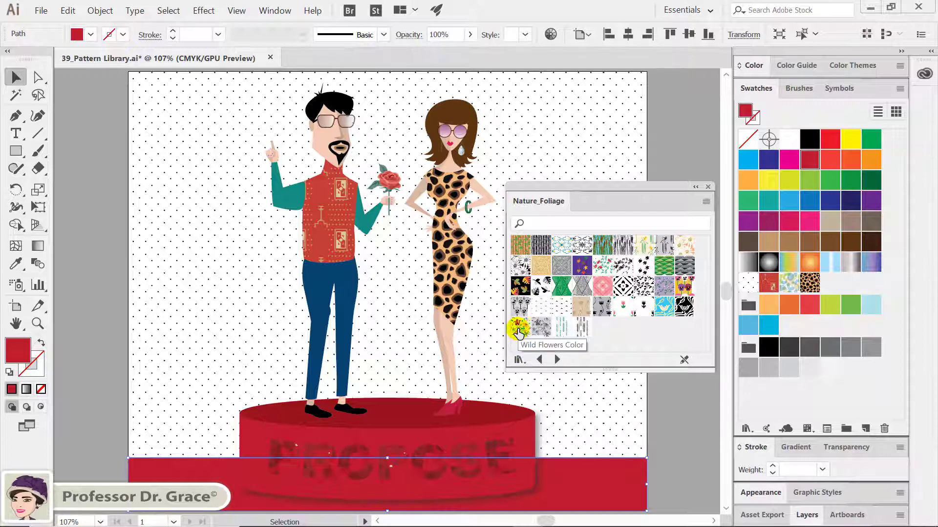
{"action": "left_click", "coordinate": [518, 328]}
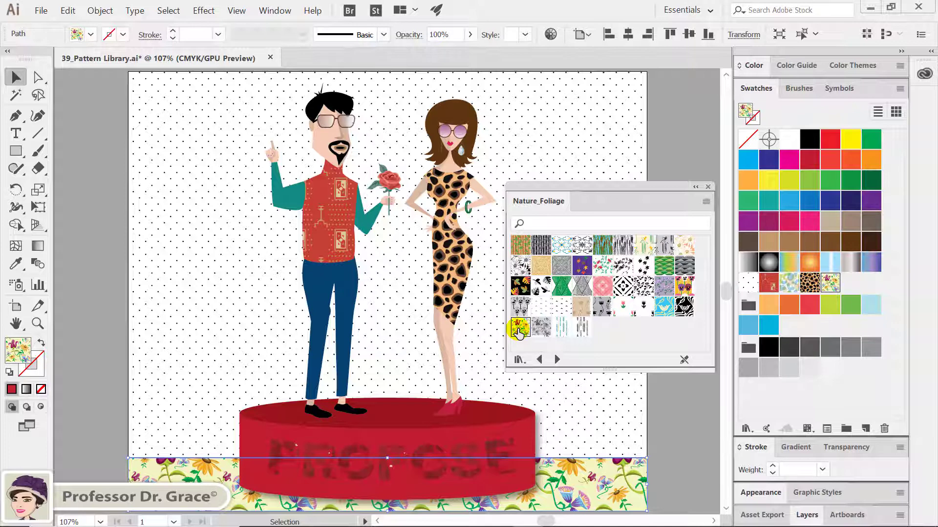
{"action": "left_click", "coordinate": [672, 405]}
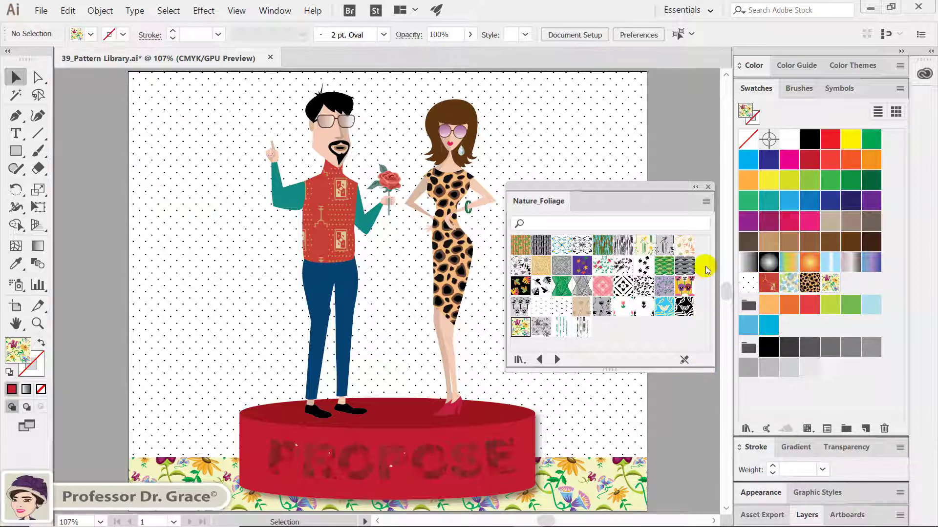
{"action": "left_click", "coordinate": [706, 186]}
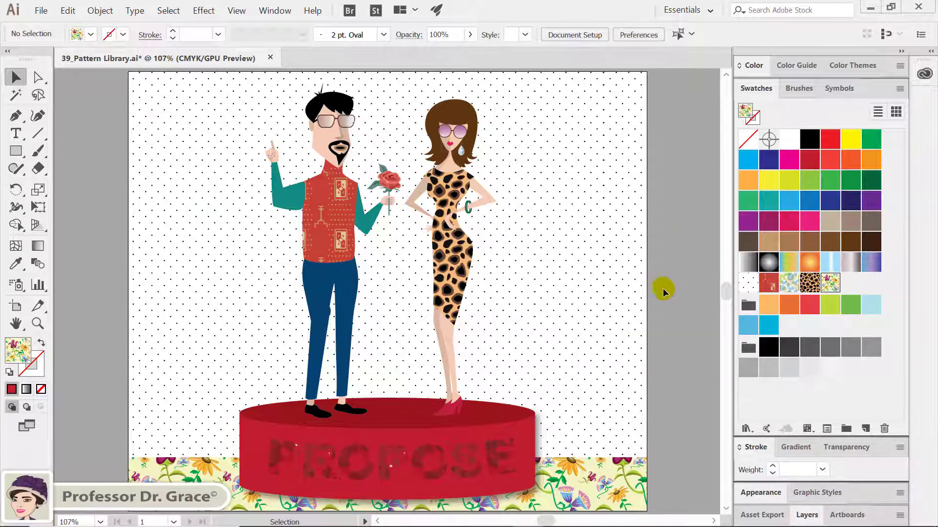
Step: Drag the floral pattern swatch's tile artwork onto the pasteboard
{"action": "left_click", "coordinate": [659, 320]}
{"action": "left_click", "coordinate": [621, 465]}
{"action": "left_click", "coordinate": [680, 373]}
{"action": "mouse_move", "coordinate": [676, 274]}
{"action": "left_mouse_down"}
{"action": "mouse_move", "coordinate": [649, 313]}
{"action": "mouse_move", "coordinate": [658, 312]}
{"action": "left_mouse_up"}
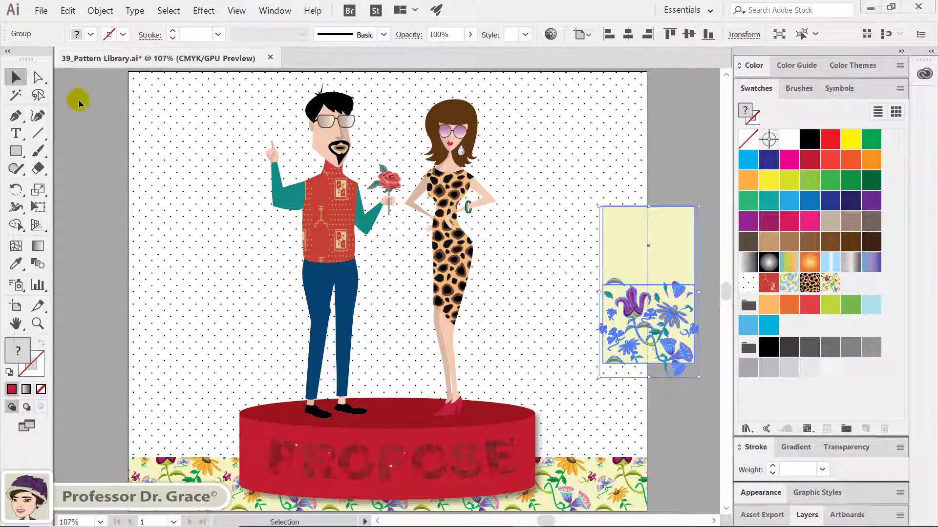
Step: Recolour both pale-yellow tile background rectangles dark red using Direct Selection
{"action": "left_click", "coordinate": [37, 77]}
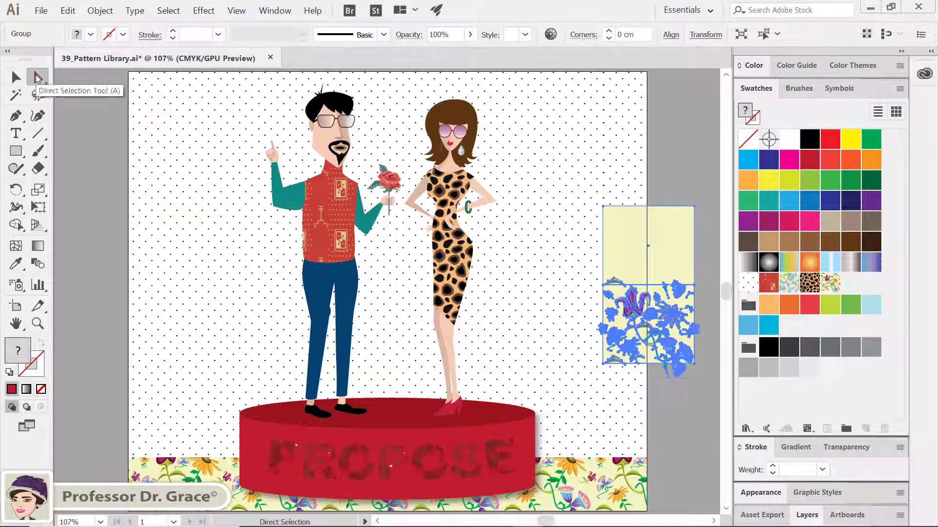
{"action": "left_click", "coordinate": [672, 169]}
{"action": "left_click", "coordinate": [674, 217]}
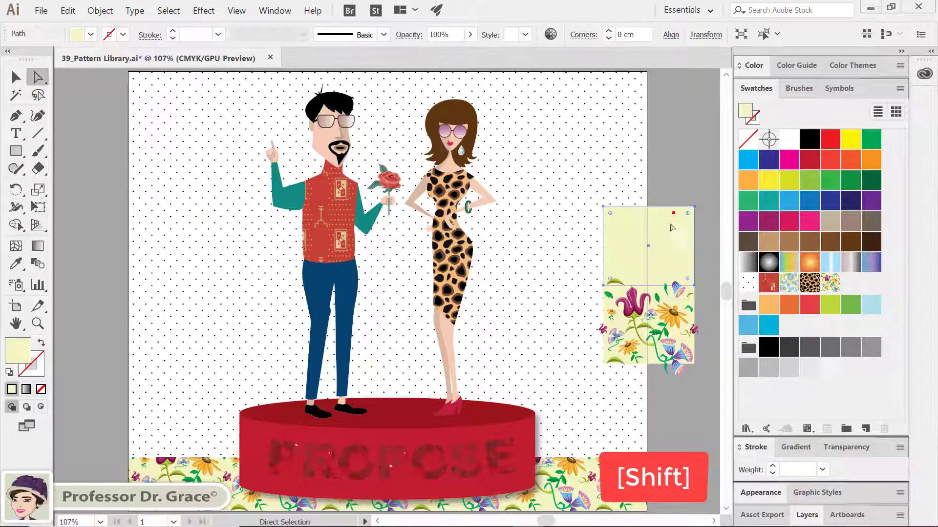
{"action": "left_click", "coordinate": [653, 290]}
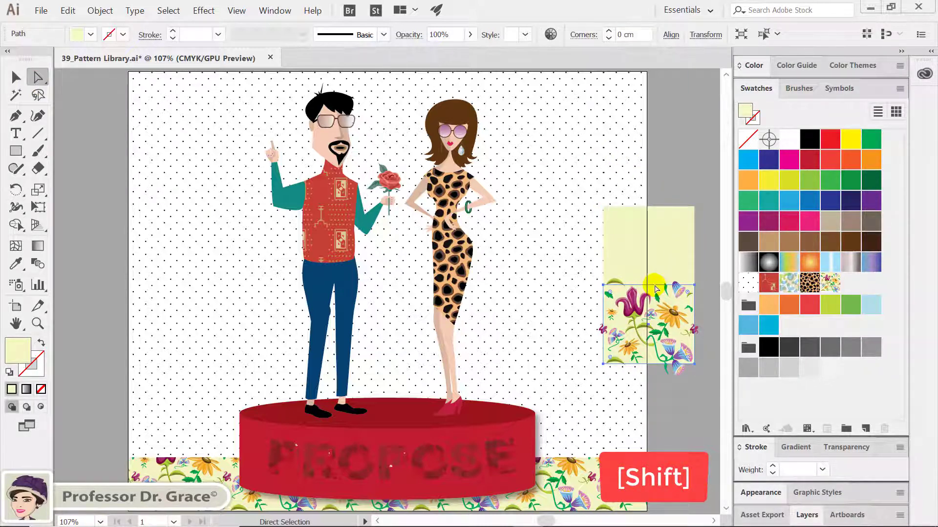
{"action": "left_click", "coordinate": [662, 253], "text": "shift"}
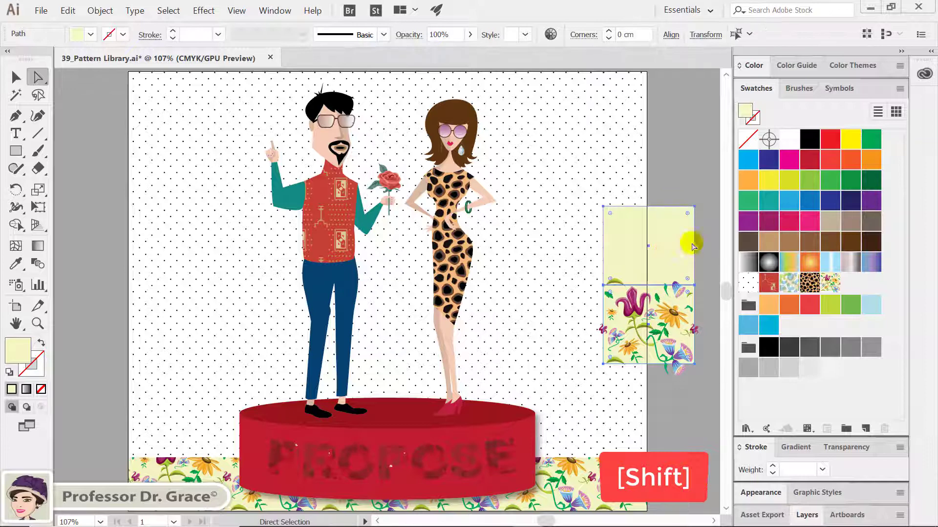
{"action": "left_click", "coordinate": [810, 160]}
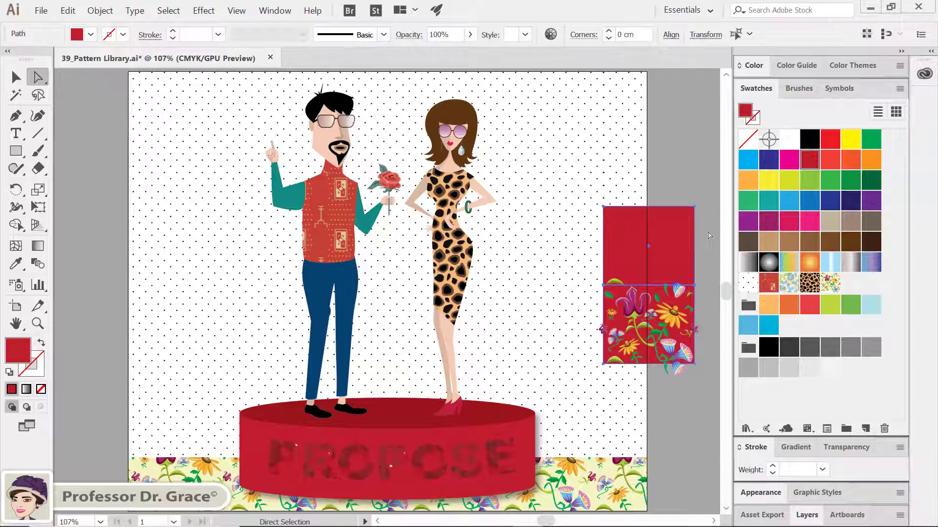
{"action": "left_click", "coordinate": [709, 230]}
{"action": "left_click", "coordinate": [17, 78]}
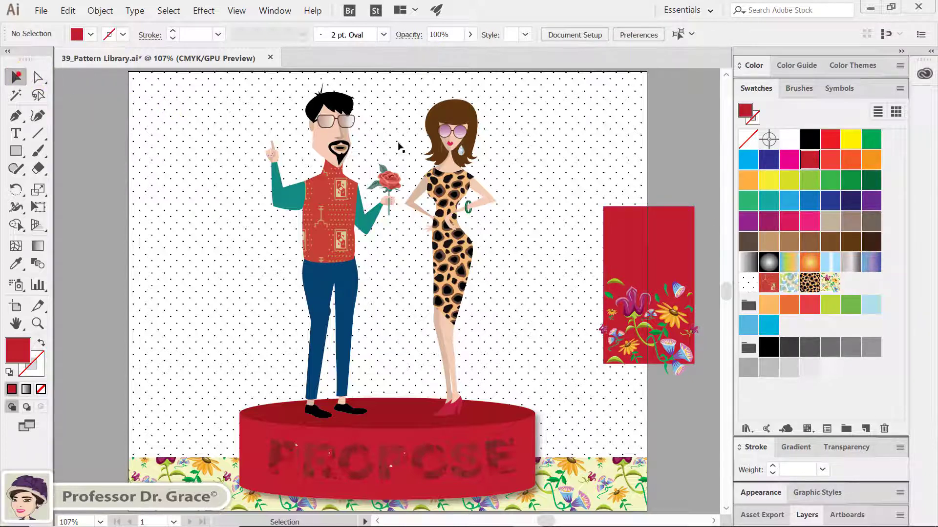
Step: Drag the red-backed floral tile group into Swatches as a new pattern swatch
{"action": "left_click", "coordinate": [664, 343]}
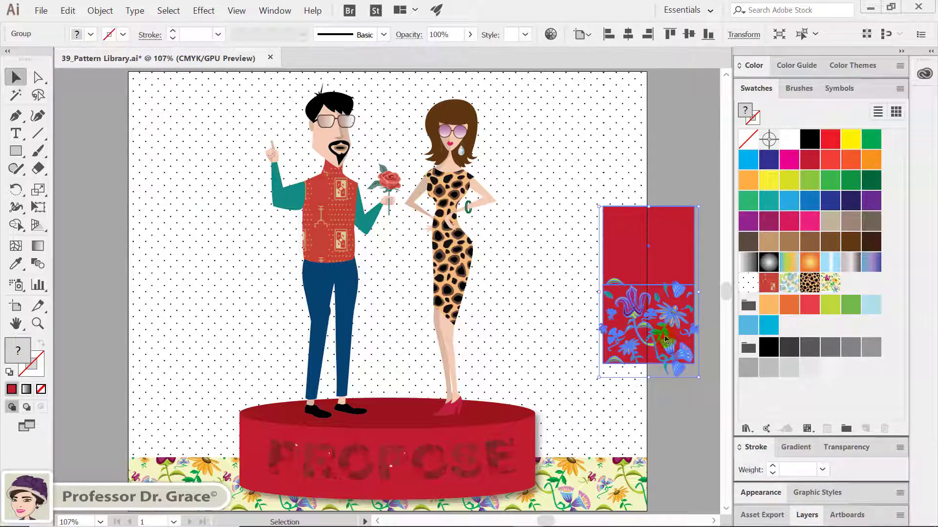
{"action": "mouse_move", "coordinate": [665, 341]}
{"action": "left_mouse_down"}
{"action": "mouse_move", "coordinate": [672, 319]}
{"action": "mouse_move", "coordinate": [845, 279]}
{"action": "left_mouse_up"}
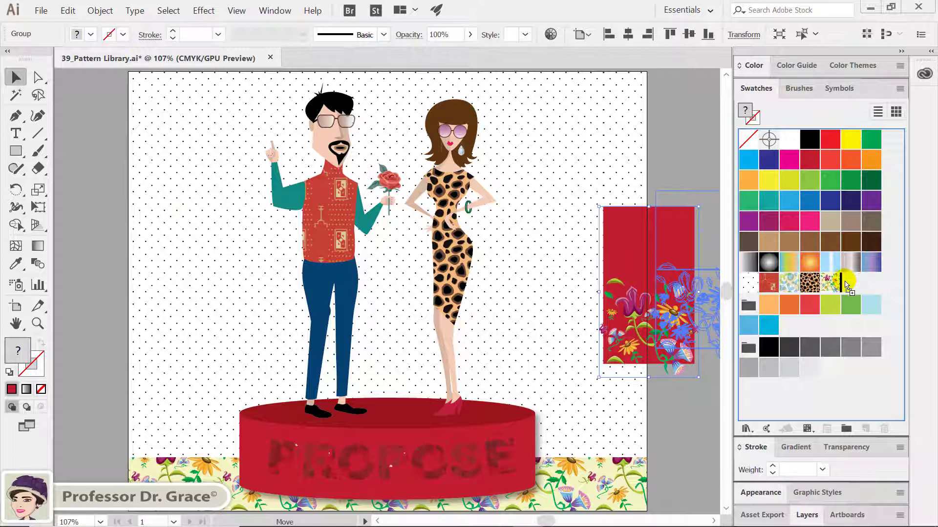
{"action": "left_click_drag", "start_coordinate": [845, 286], "coordinate": [845, 288]}
{"action": "left_click_drag", "start_coordinate": [845, 286], "coordinate": [848, 287]}
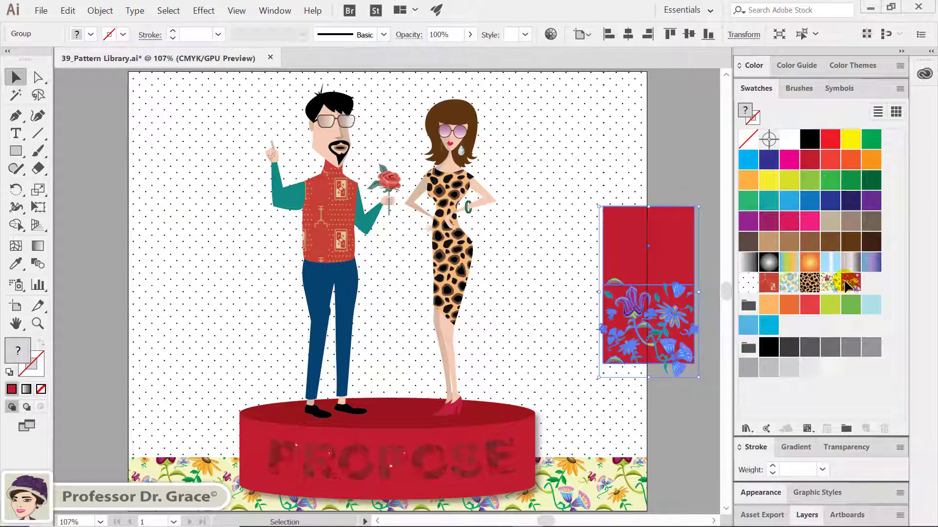
{"action": "left_click", "coordinate": [703, 406]}
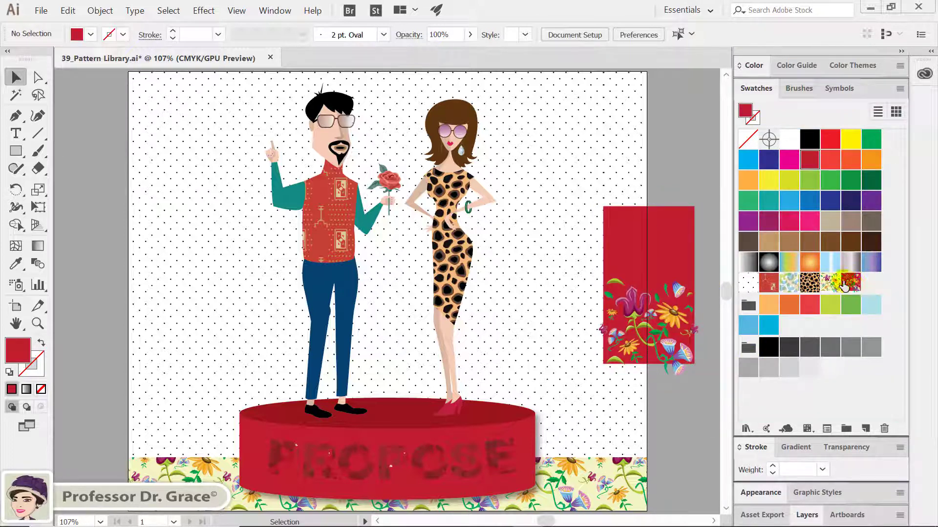
{"action": "left_click_drag", "start_coordinate": [853, 286], "coordinate": [694, 396]}
Step: Fill the bottom floral band with the new red-background floral pattern swatch, then deselect it
{"action": "left_click", "coordinate": [600, 472]}
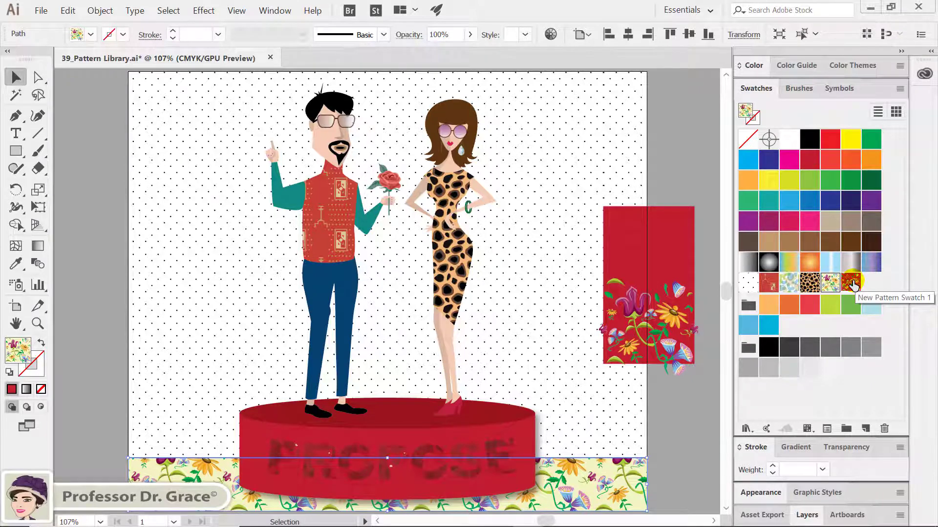
{"action": "left_click", "coordinate": [852, 285]}
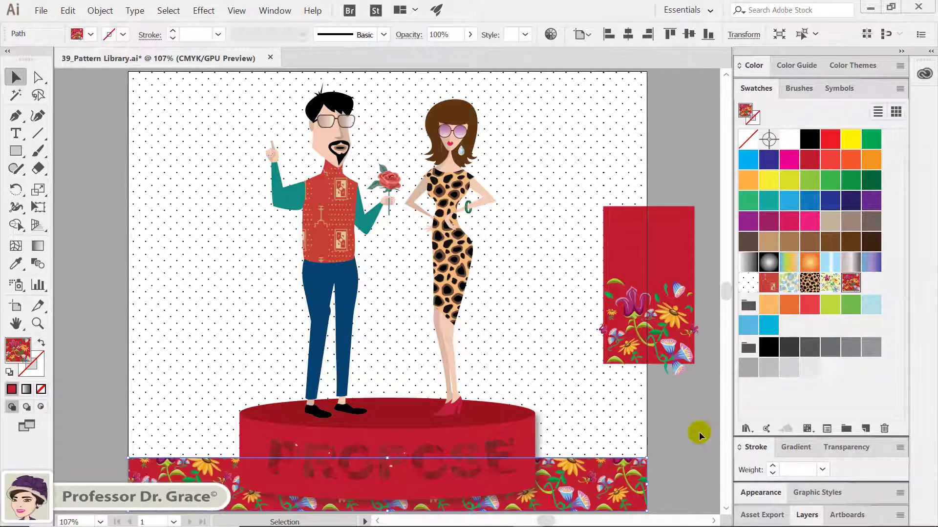
{"action": "left_click", "coordinate": [680, 453]}
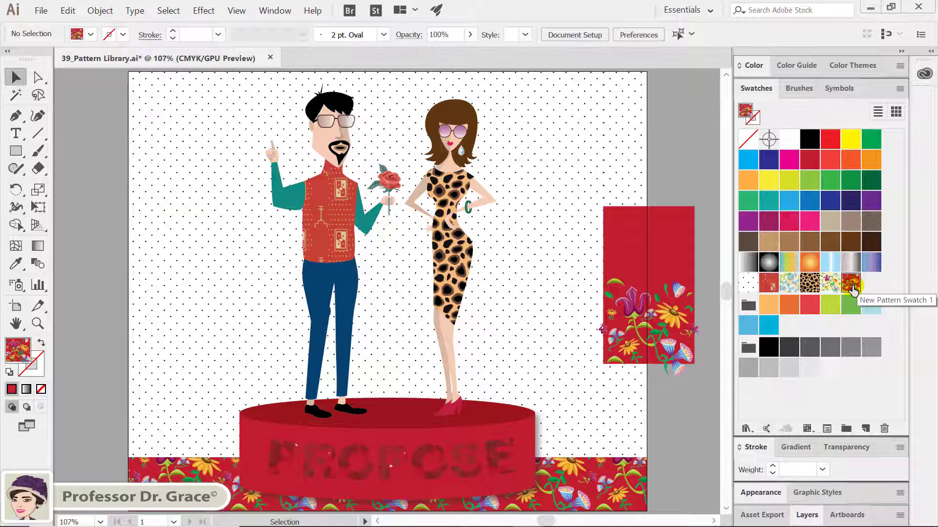
Step: Undo three times to remove the red band fill and the red floral swatch, restoring the yellow pattern
{"action": "key", "text": "ctrl+z"}
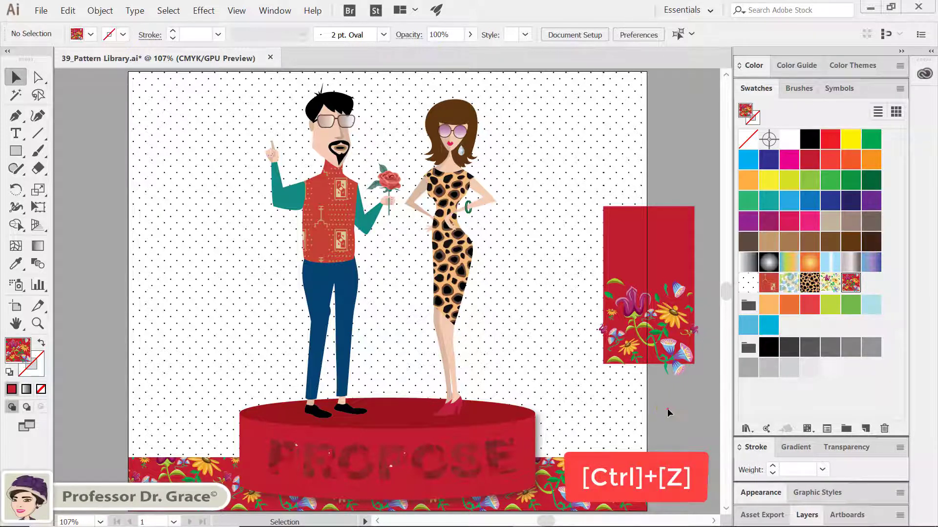
{"action": "key", "text": "ctrl+z"}
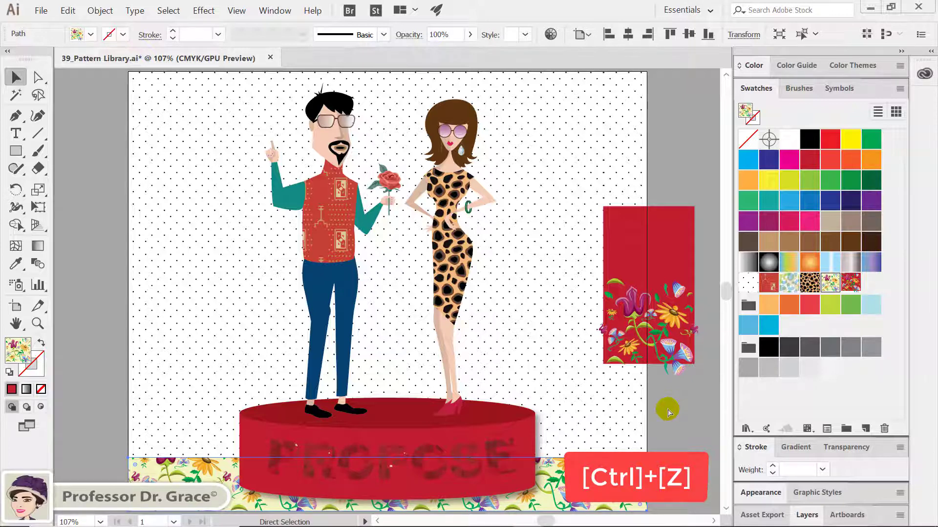
{"action": "key", "text": "ctrl+z"}
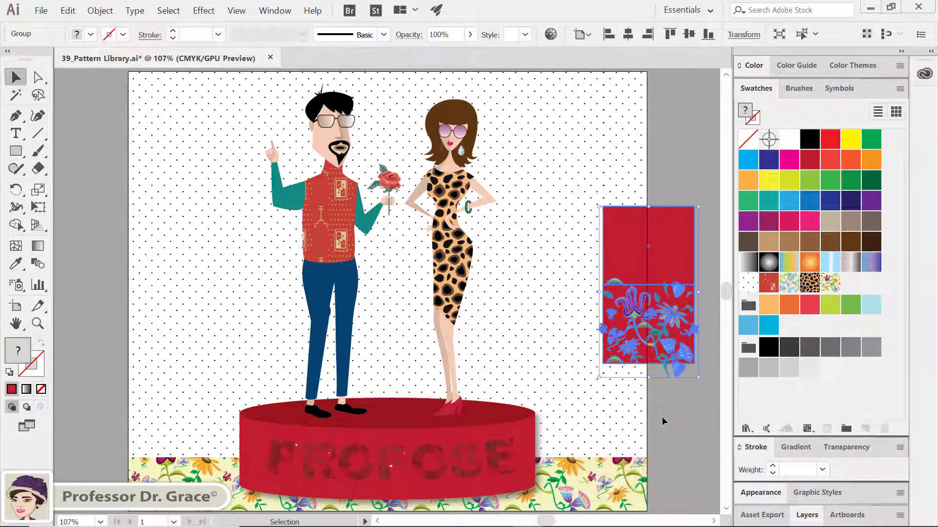
{"action": "left_click", "coordinate": [661, 417]}
{"action": "left_click", "coordinate": [832, 283]}
{"action": "left_click", "coordinate": [667, 412]}
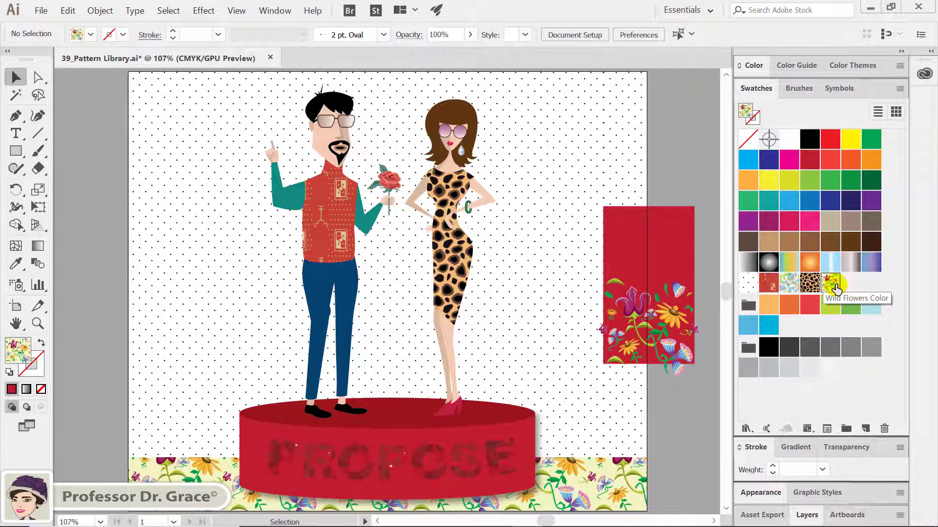
Step: Alt-drag the red floral tile group onto the Wild Flowers swatch to replace it
{"action": "left_click", "coordinate": [691, 403]}
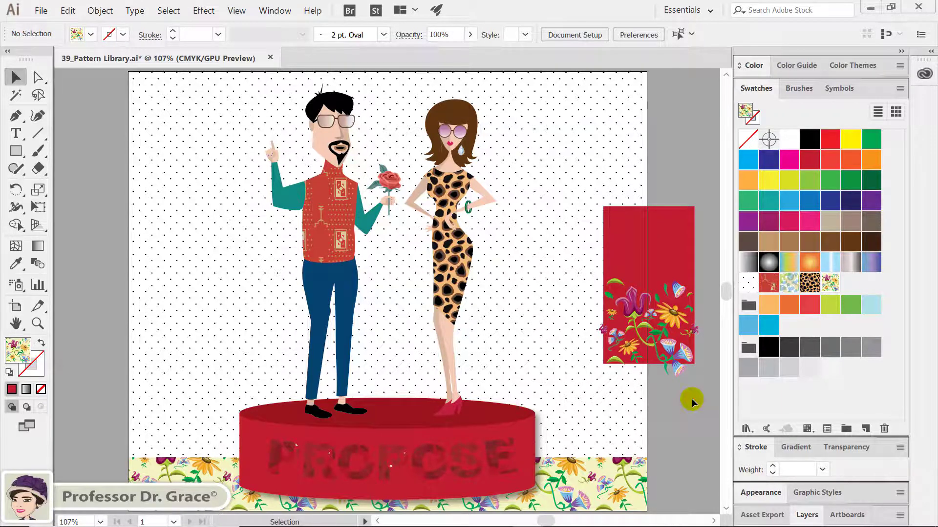
{"action": "left_click", "coordinate": [673, 199]}
{"action": "left_click", "coordinate": [670, 317]}
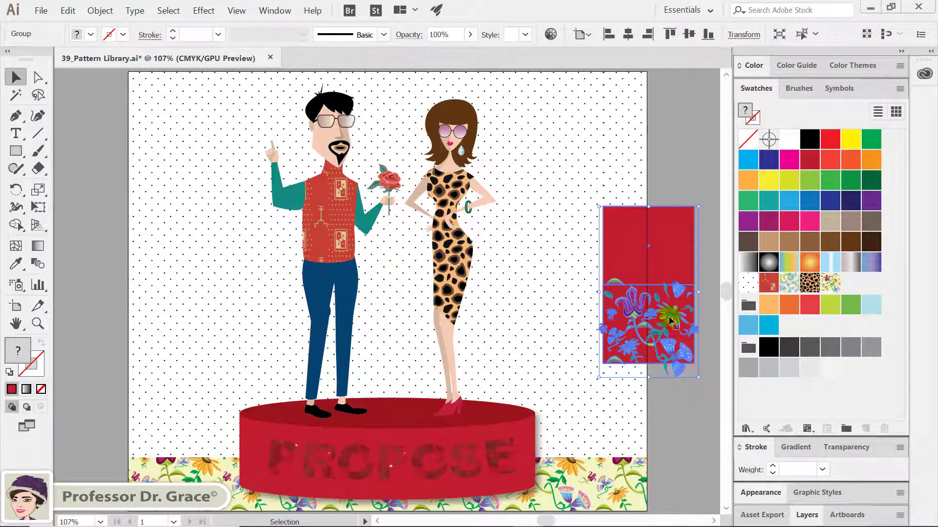
{"action": "left_click_drag", "start_coordinate": [670, 318], "coordinate": [828, 285]}
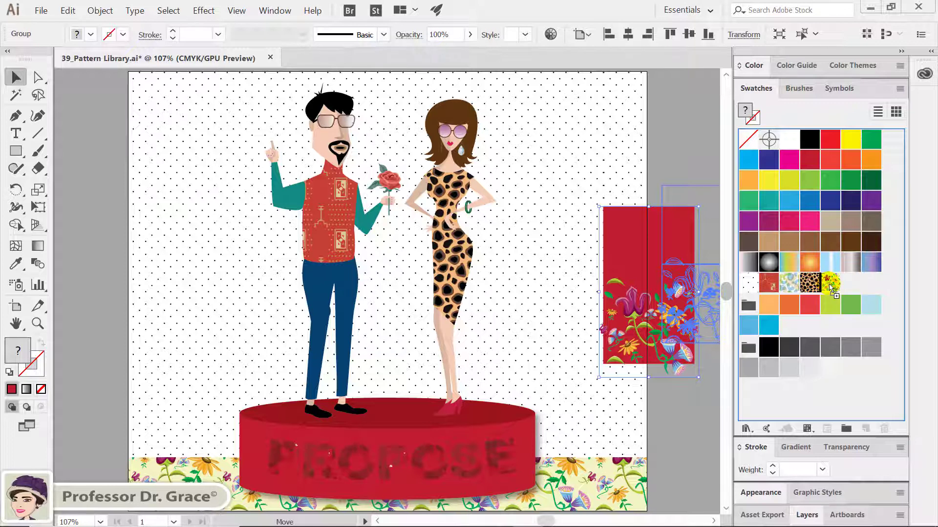
{"action": "key", "text": "alt"}
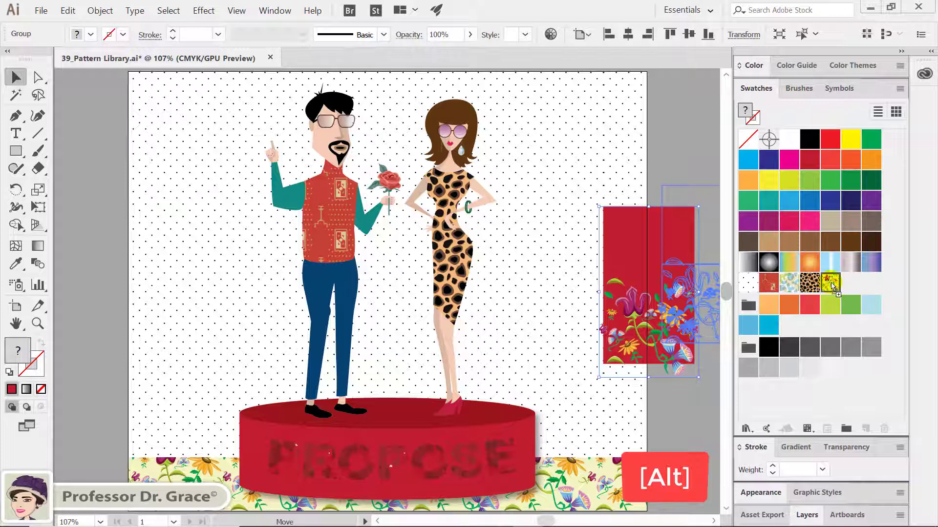
{"action": "left_click_drag", "start_coordinate": [829, 284], "coordinate": [830, 283]}
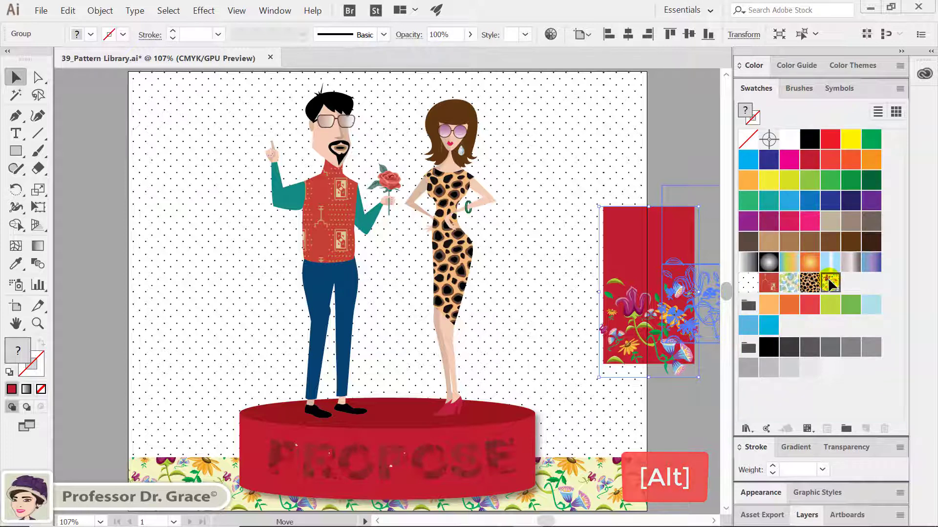
{"action": "left_click_drag", "start_coordinate": [829, 283], "coordinate": [828, 282]}
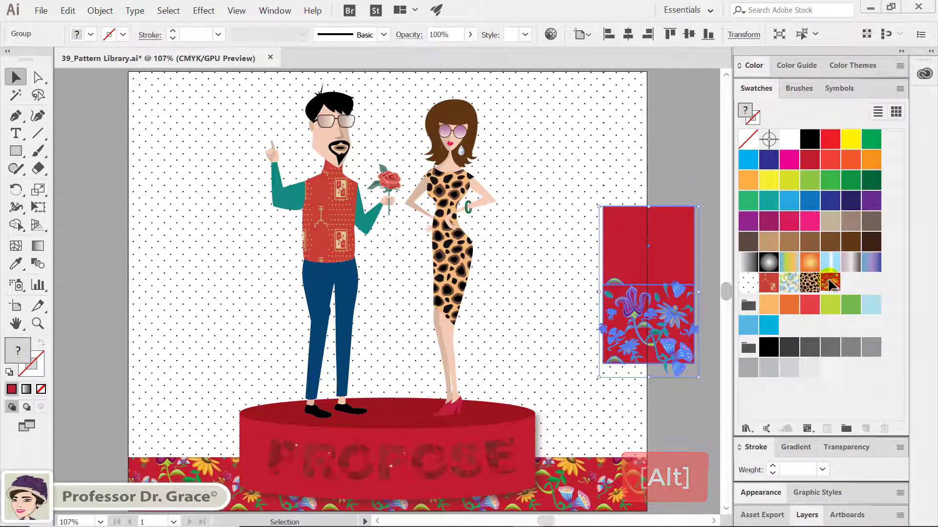
Step: Delete the leftover red floral tile artwork from the pasteboard
{"action": "left_click", "coordinate": [691, 384]}
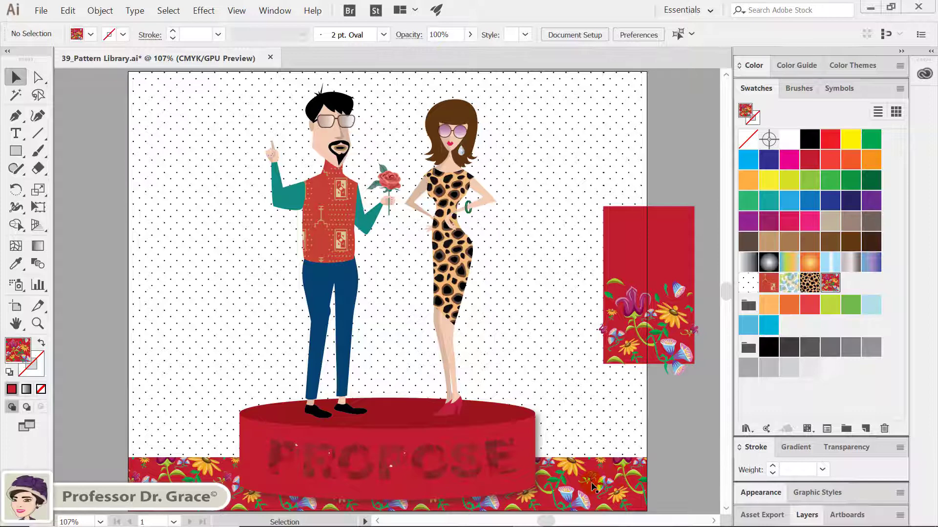
{"action": "left_click", "coordinate": [835, 282]}
{"action": "left_click", "coordinate": [671, 258]}
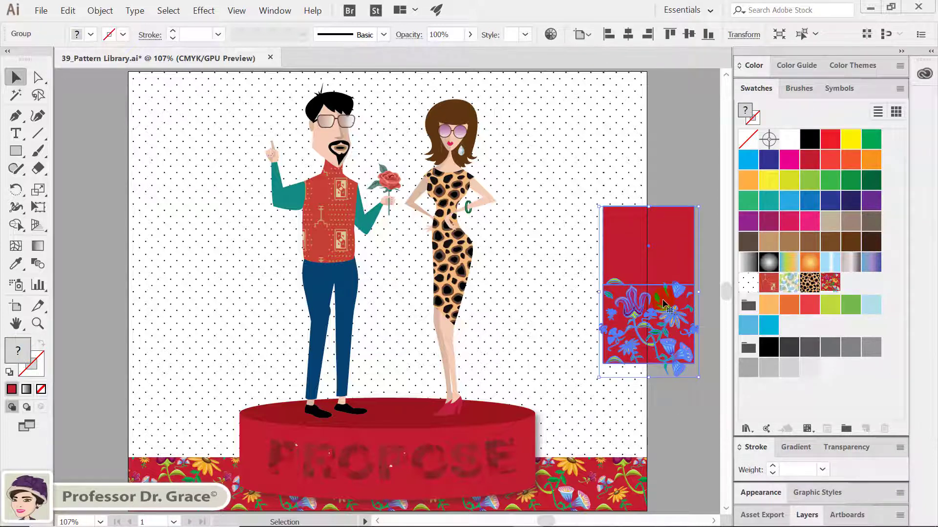
{"action": "key", "text": "Delete"}
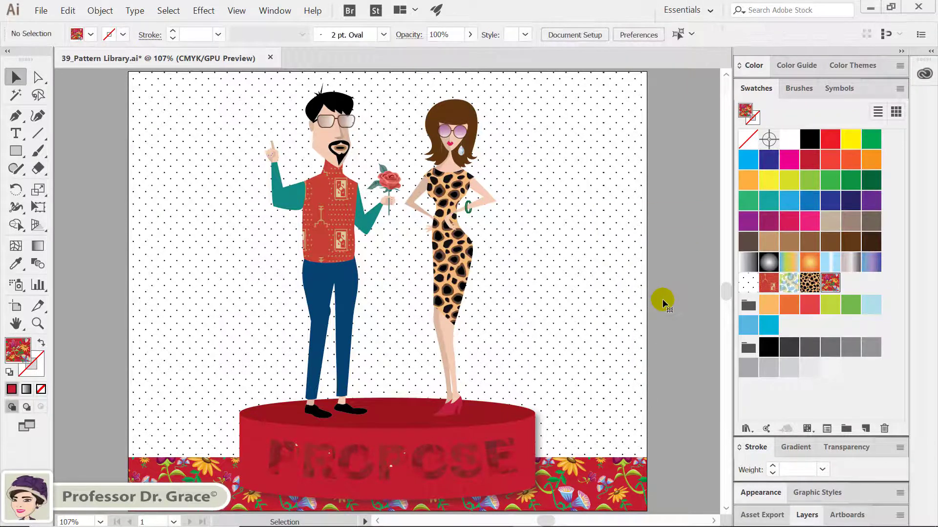